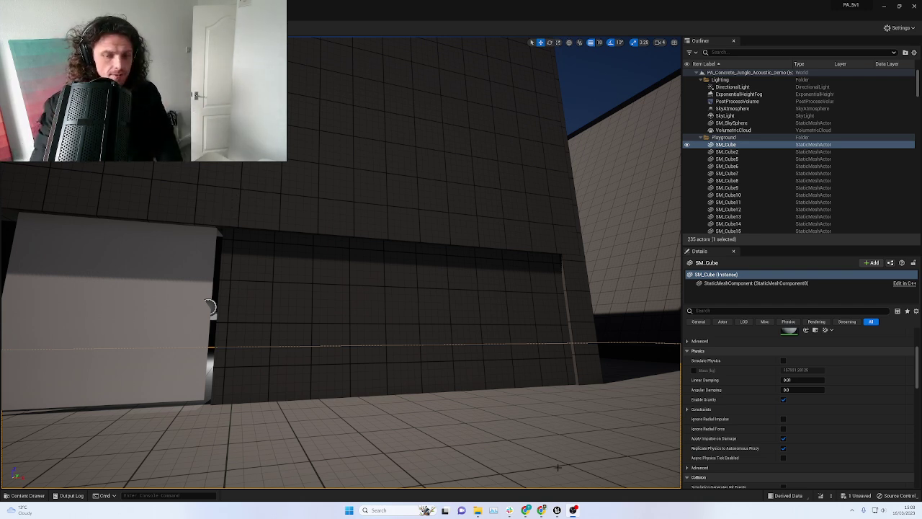
- Inspect the Query Distance node and its Look Direction input in the PA_AcousticsSpace_Blueprint event graph, and minimize the Blueprint window
mouse_move(557, 513)
click(595, 473)
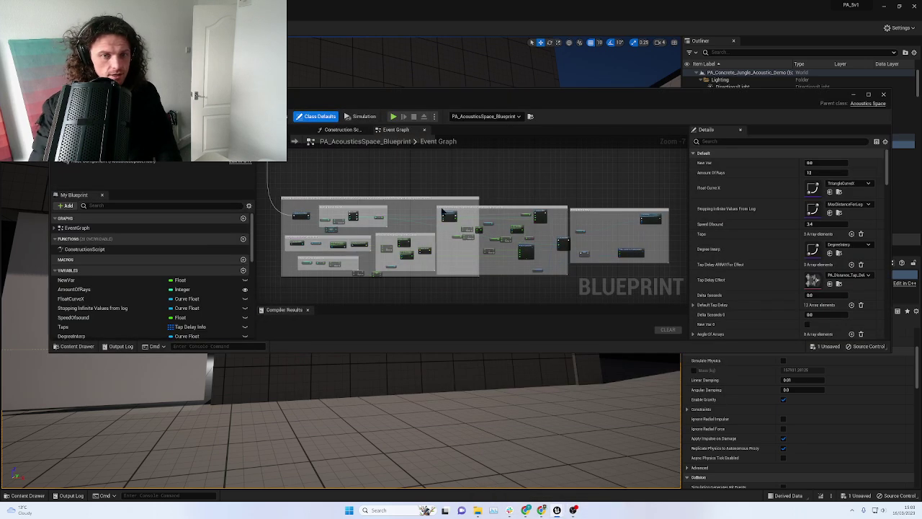
scroll(441, 209, up, 7)
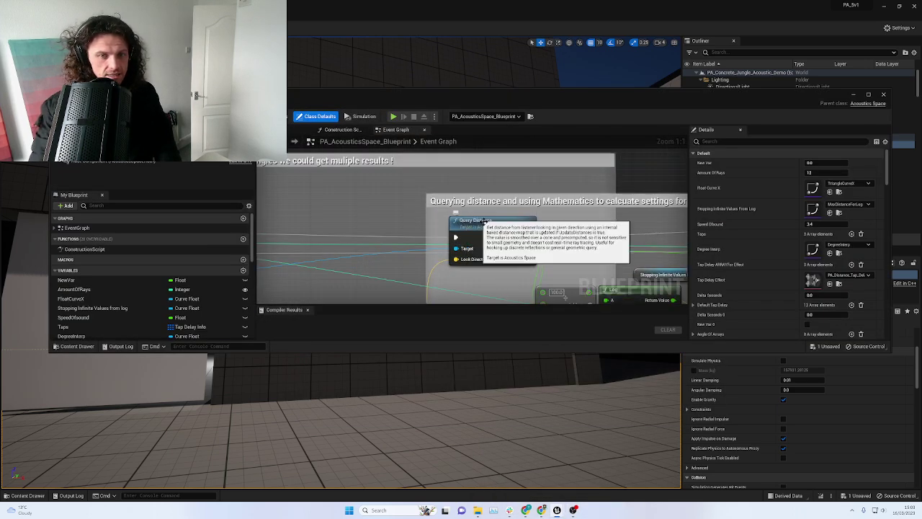
mouse_move(488, 228)
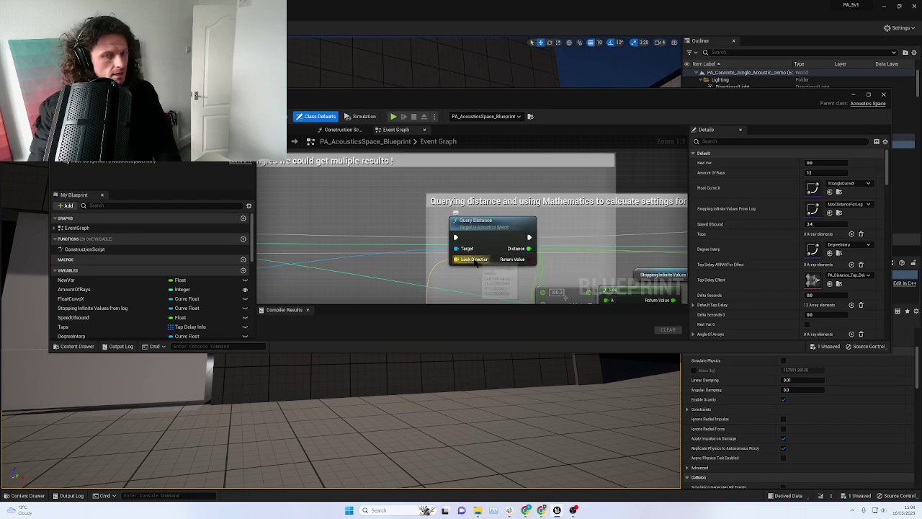
click(852, 94)
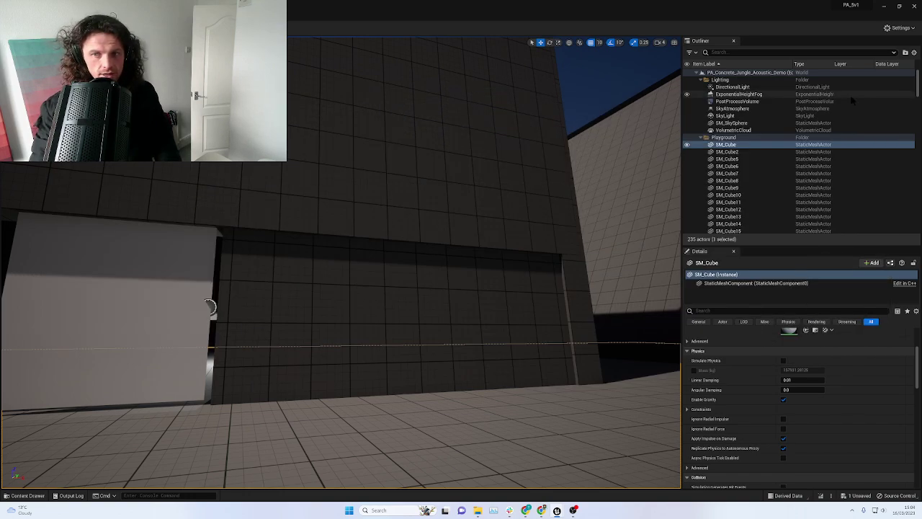
- Play the level in the editor, view the acoustics debug grid near the sliding door, and stop the session
key(alt+p)
key(d)
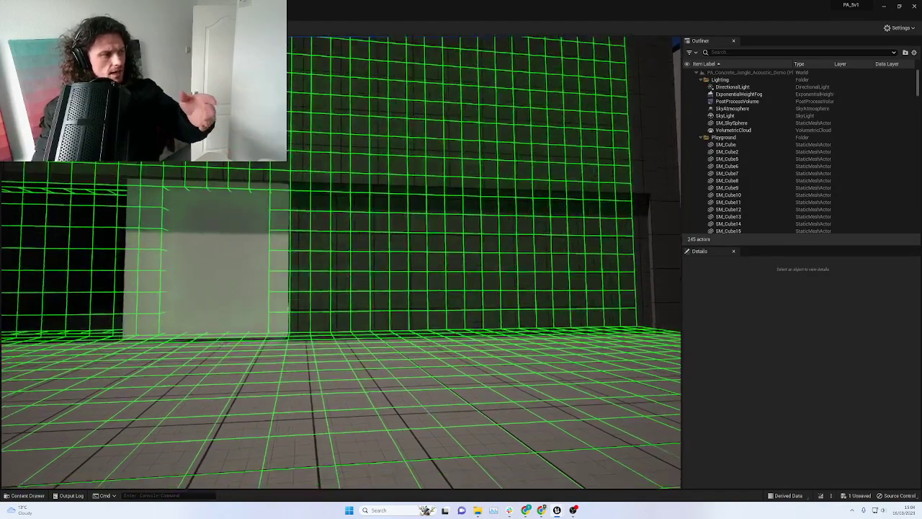
key(w)
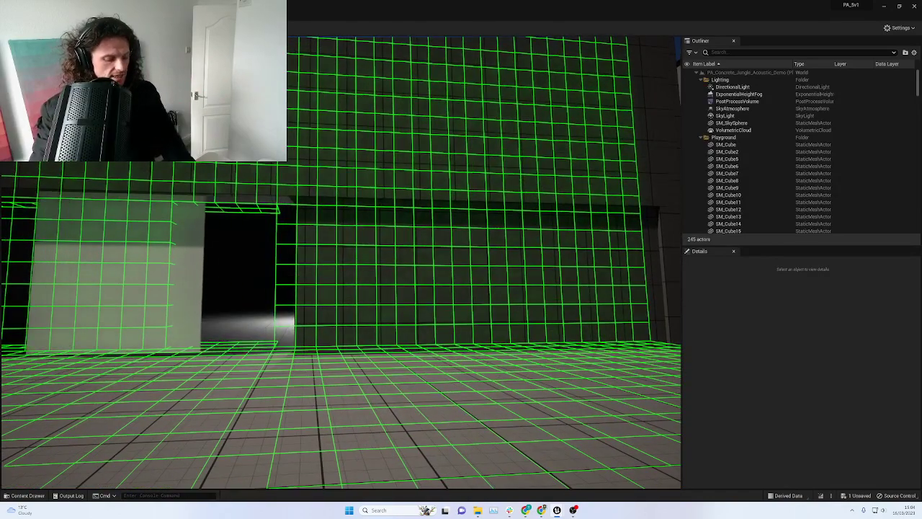
key(Escape)
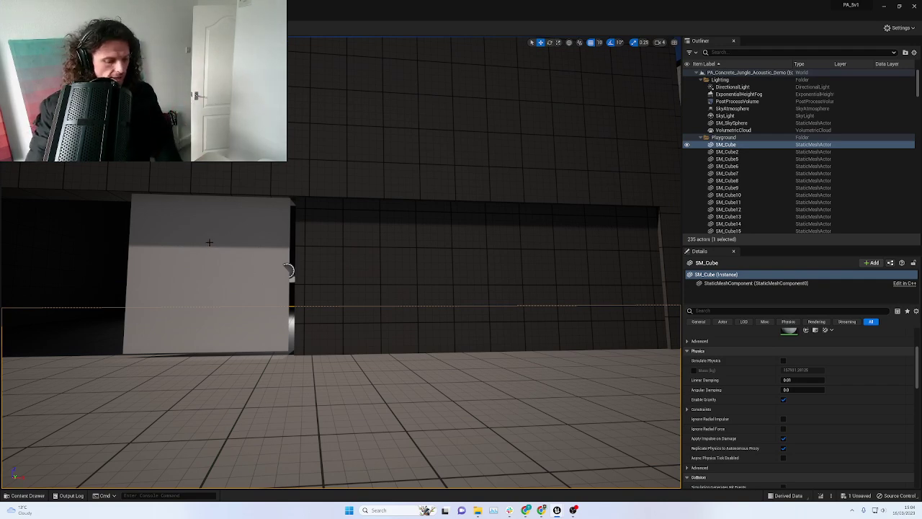
- Select the wall beside the sliding door and look over the surrounding buildings and the rifle on the ground
click(362, 288)
right_drag(371, 309, 510, 306)
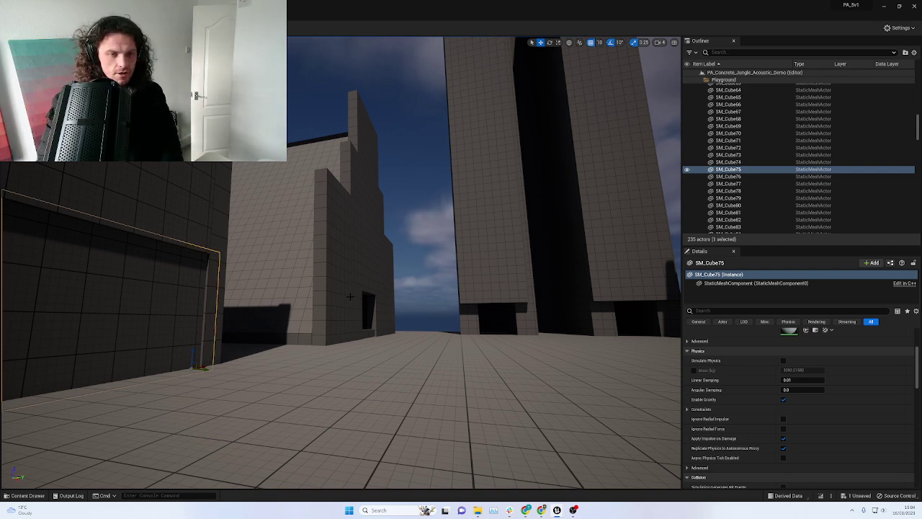
right_drag(311, 248, 114, 268)
key(w)
key(s)
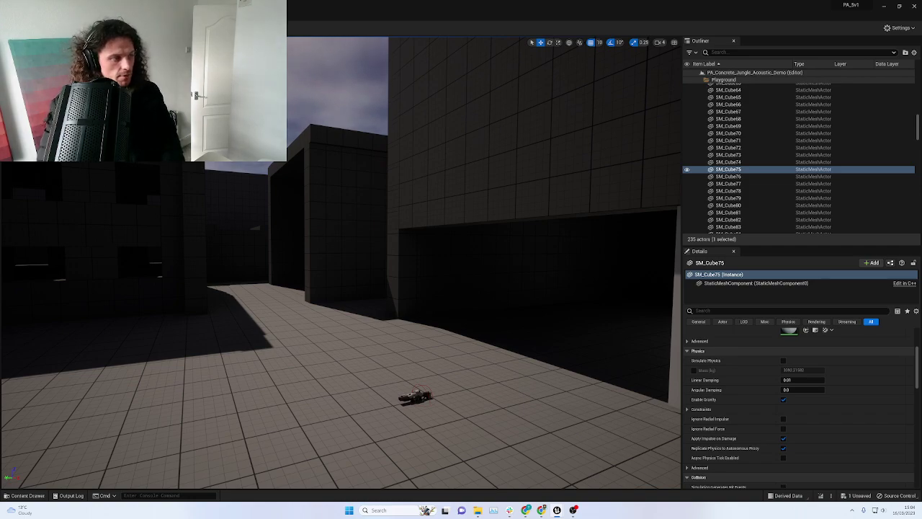
- Play the level, pick up the rifle, and test its sound outdoors and in the dark passage
key(alt+p)
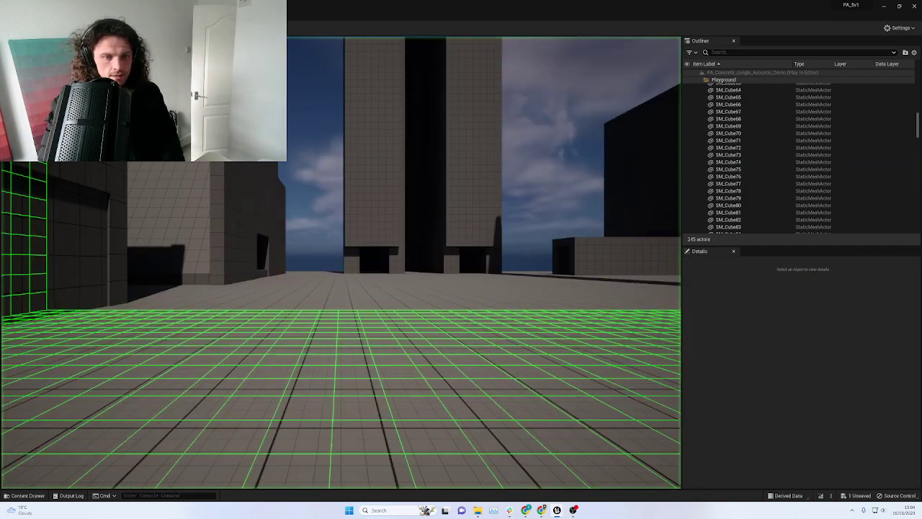
key(w)
key(w)
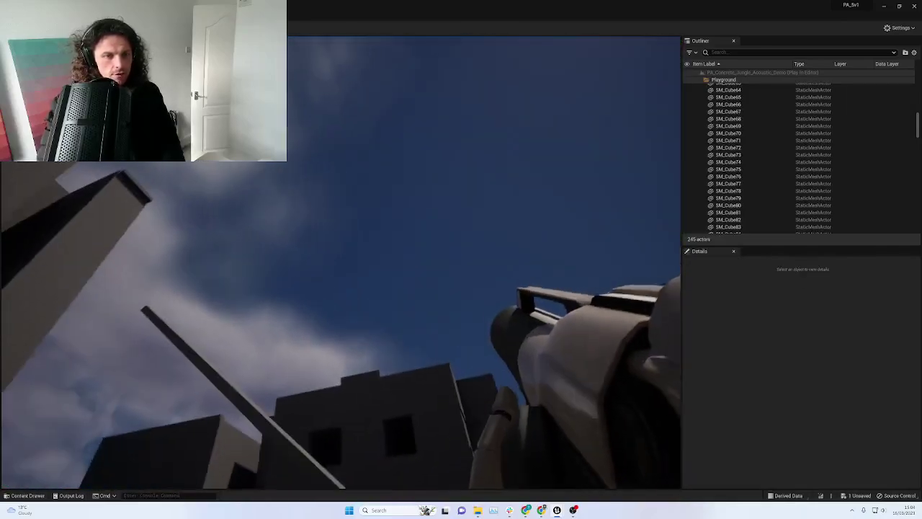
click(341, 262)
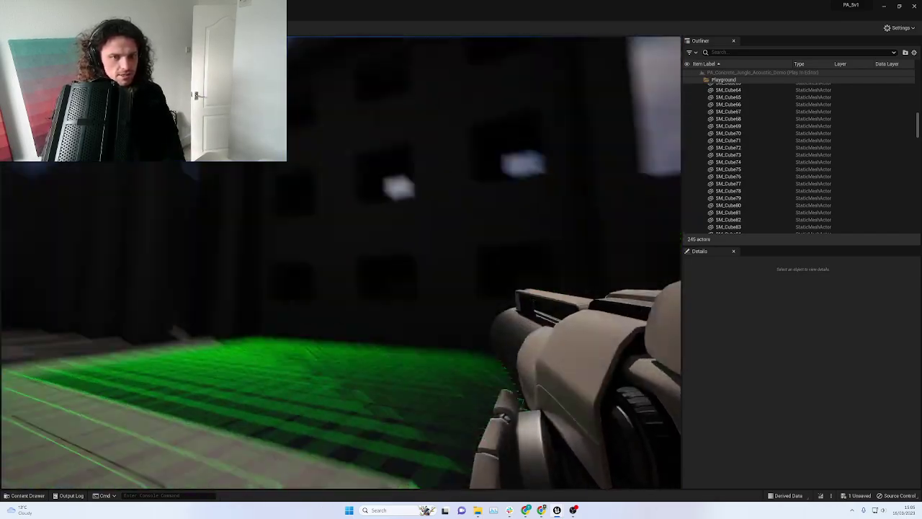
key(w)
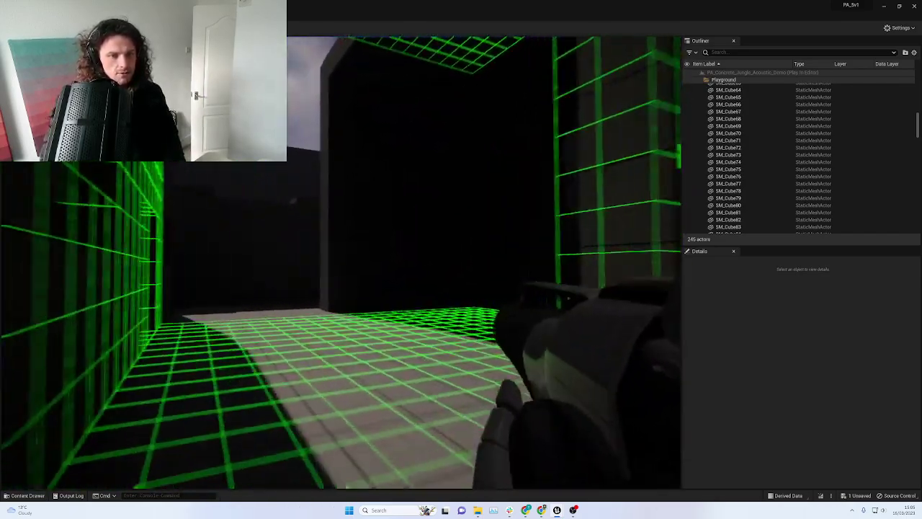
key(w)
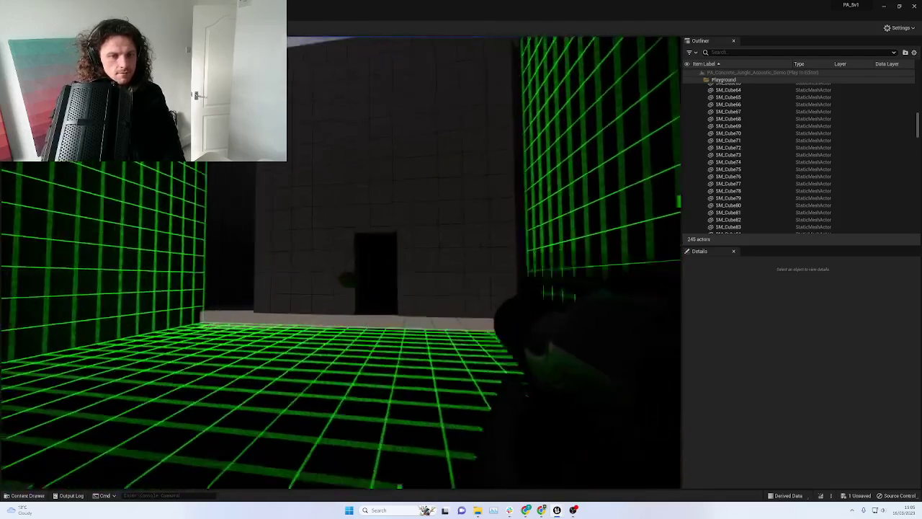
click(340, 262)
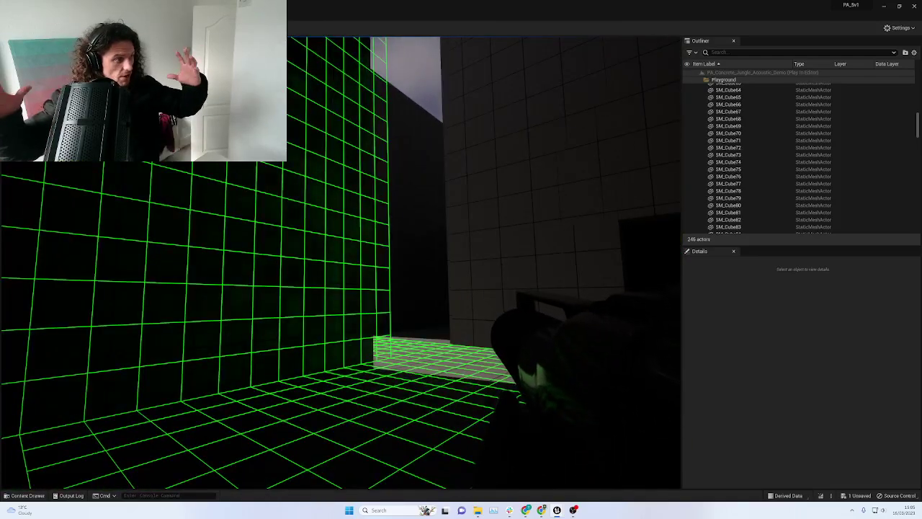
- Keep firing the rifle while walking out of the passage into the open areas, and end the play session
click(340, 262)
key(w)
click(340, 262)
key(w)
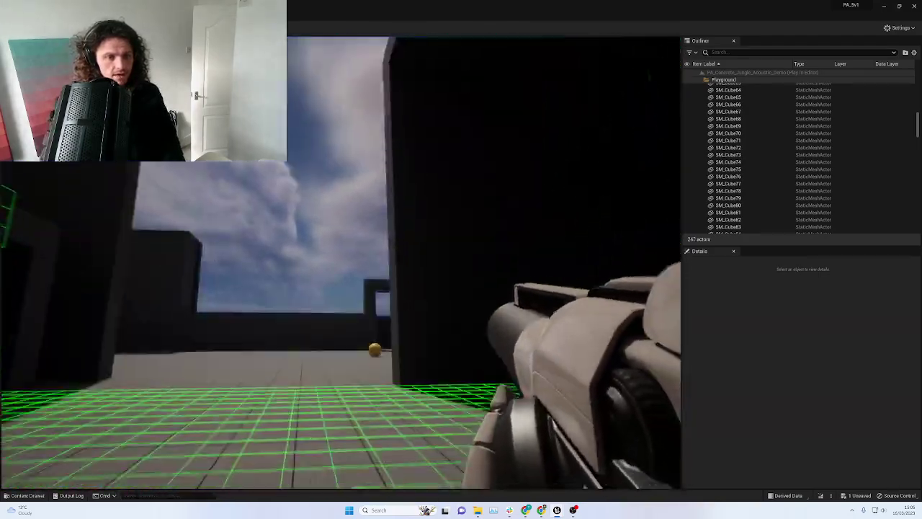
key(w)
click(340, 262)
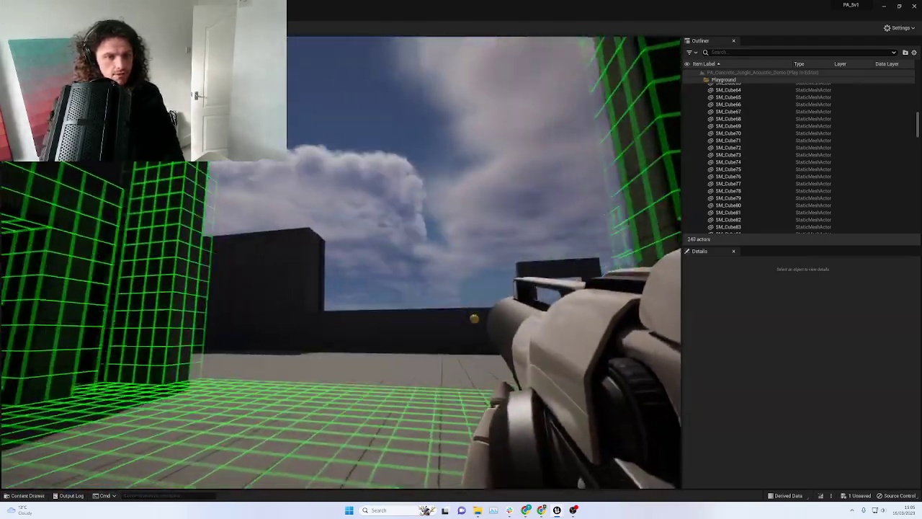
key(w)
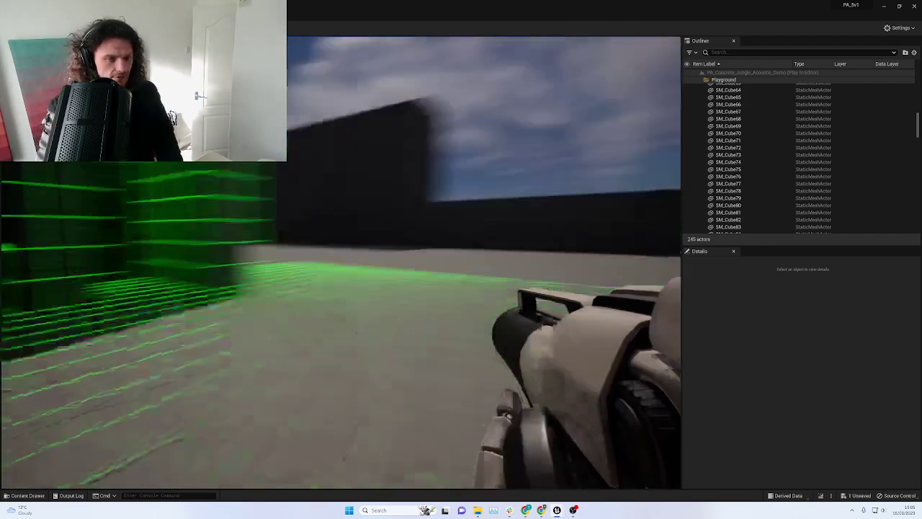
click(341, 263)
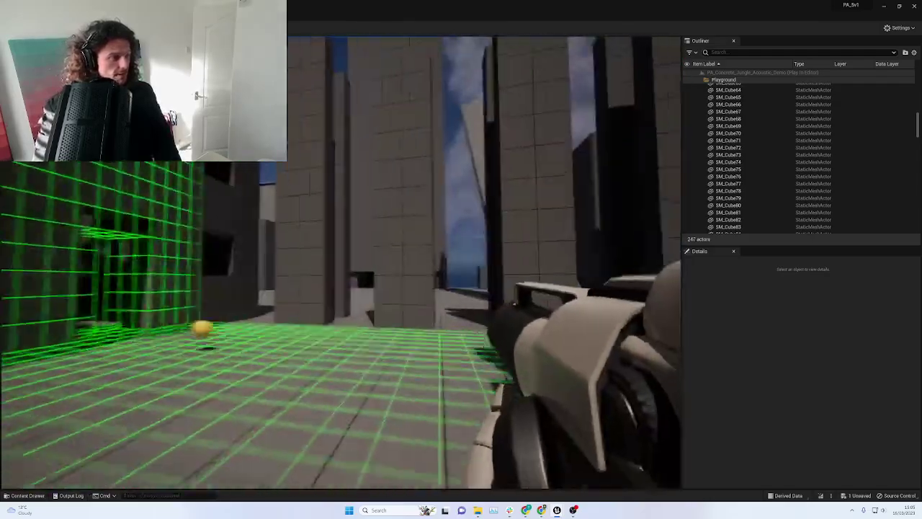
key(w)
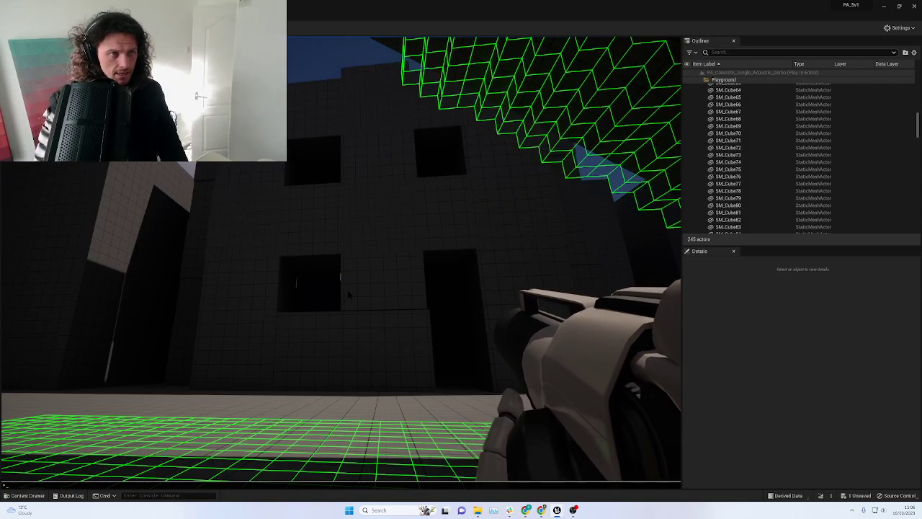
key(Escape)
- Find PA_AcousticsSpace_Blueprint in the level's actor list and open it for editing
scroll(727, 195, down, 10)
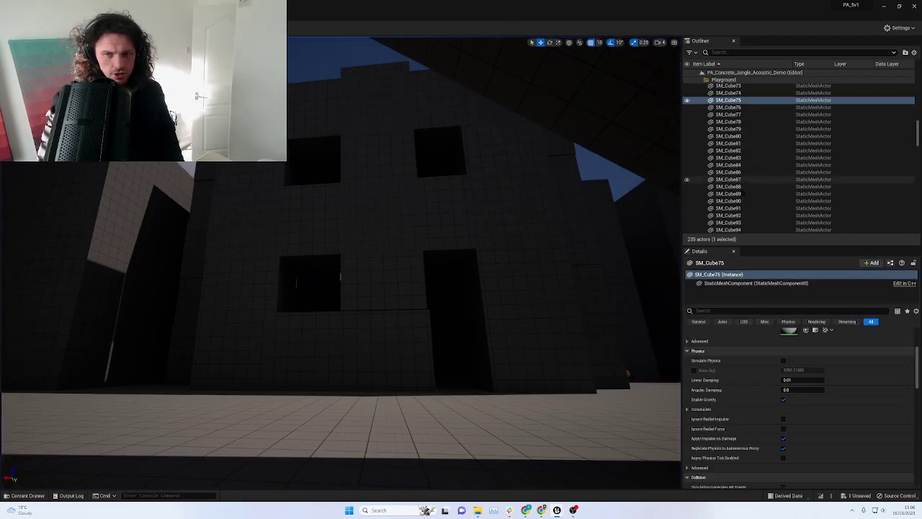
scroll(738, 203, down, 10)
scroll(737, 210, down, 15)
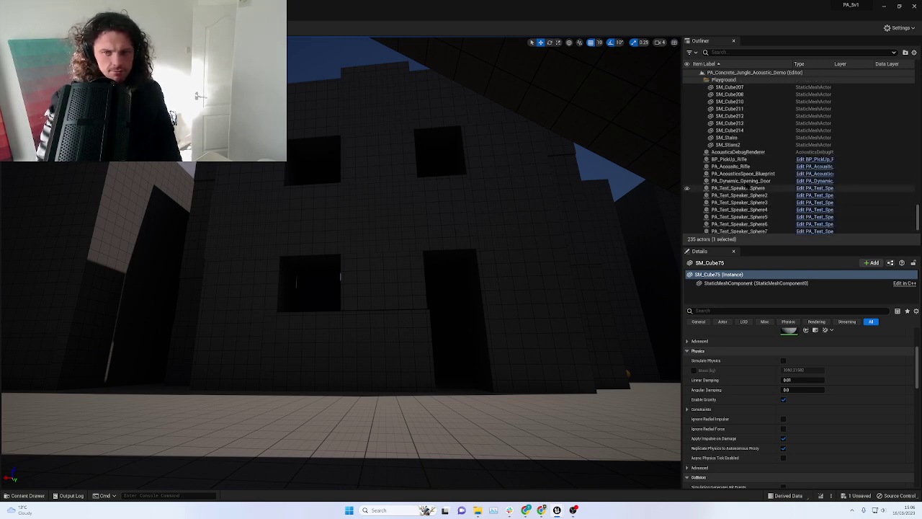
click(812, 173)
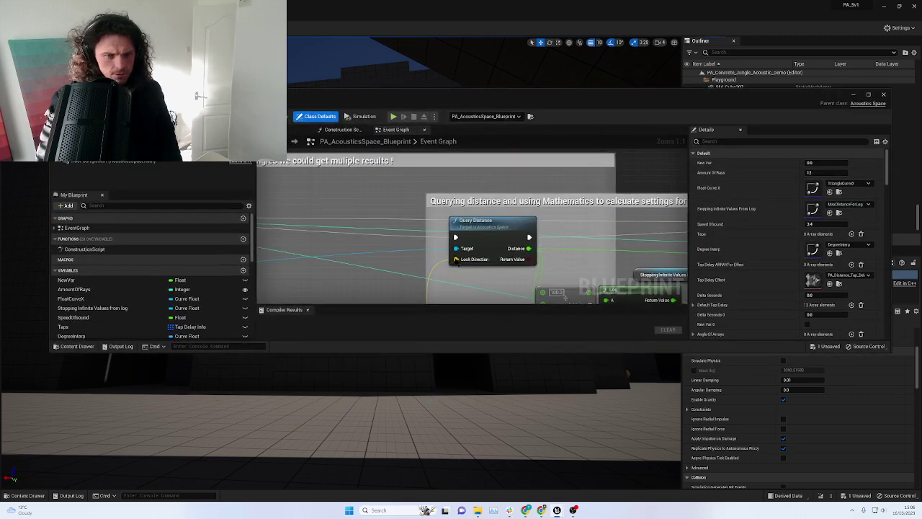
- Set the constant of the multiply node after the Speed Ofsound division to 1.0 and minimize the Blueprint window
scroll(451, 258, down, 5)
right_drag(448, 258, 427, 213)
scroll(424, 215, up, 4)
right_drag(373, 231, 459, 166)
right_drag(322, 204, 204, 303)
right_drag(395, 244, 381, 265)
scroll(381, 265, down, 2)
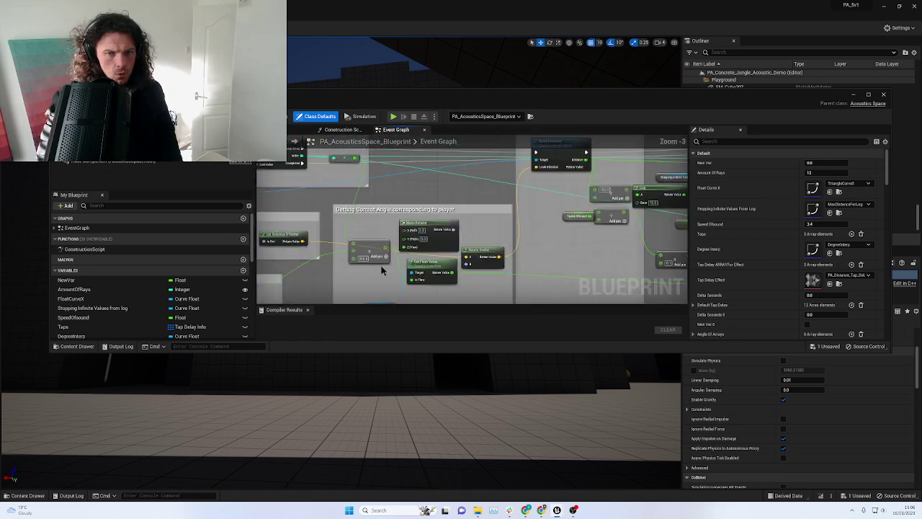
right_drag(605, 254, 452, 247)
scroll(453, 247, up, 3)
click(540, 262)
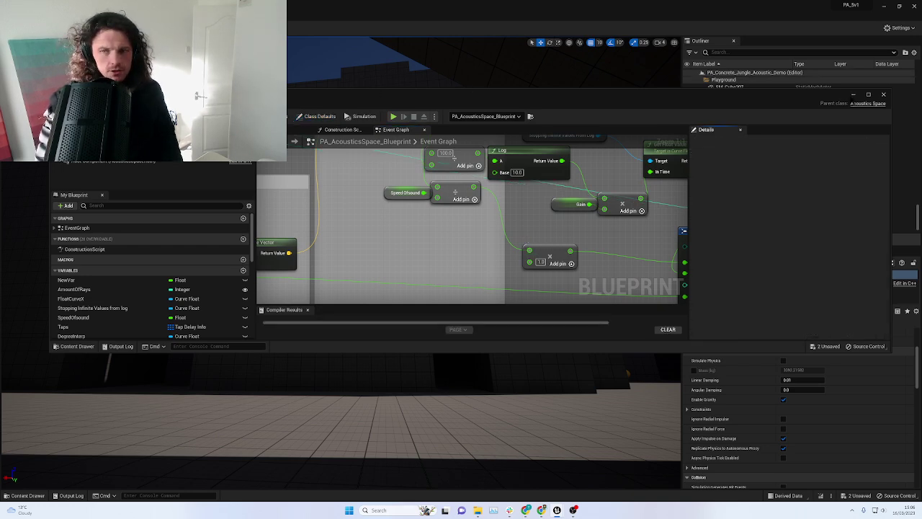
click(852, 94)
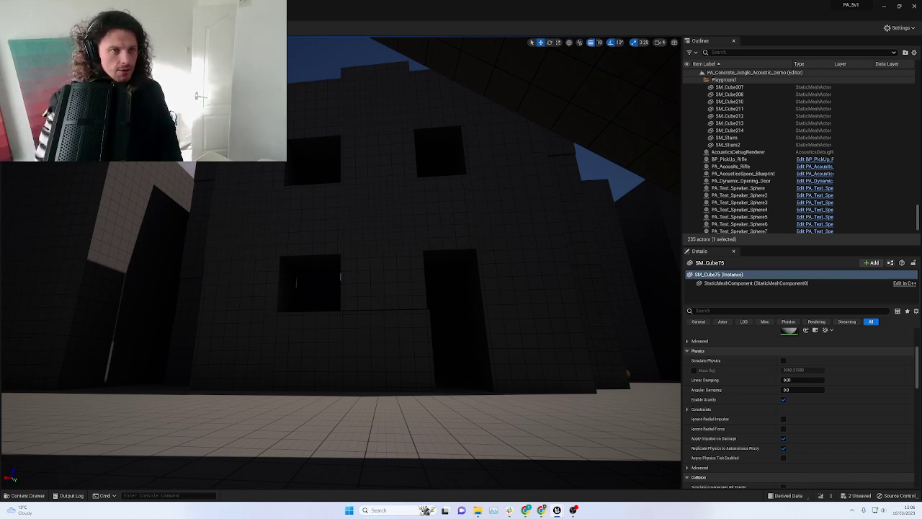
- Play the level again, pick up the rifle, and fire a test shot across the open area
key(alt+p)
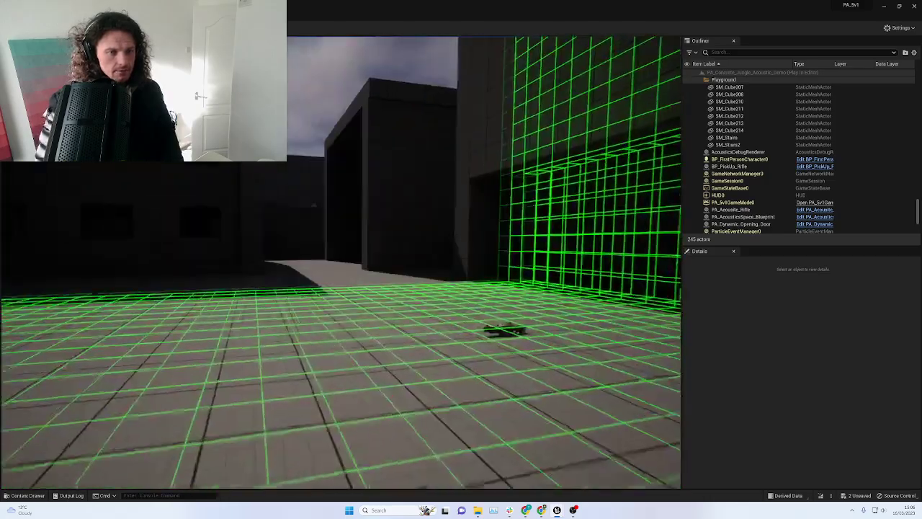
key(w)
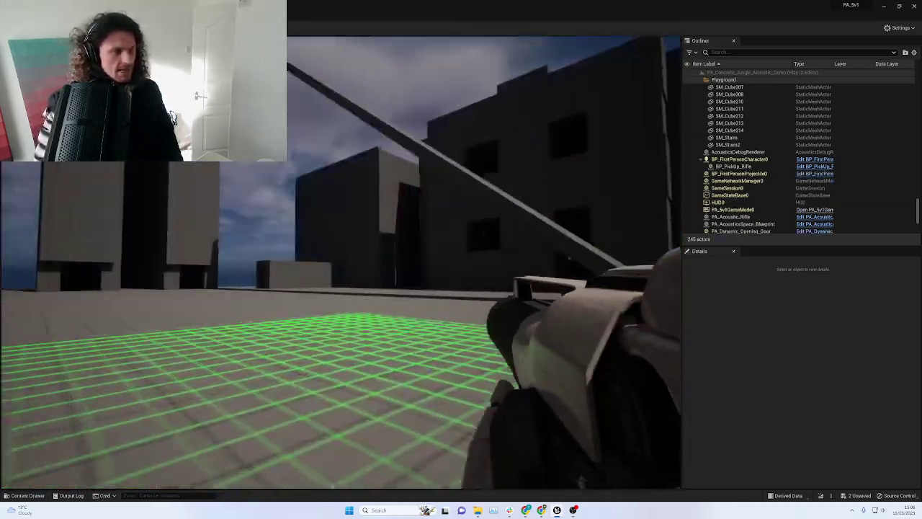
click(340, 263)
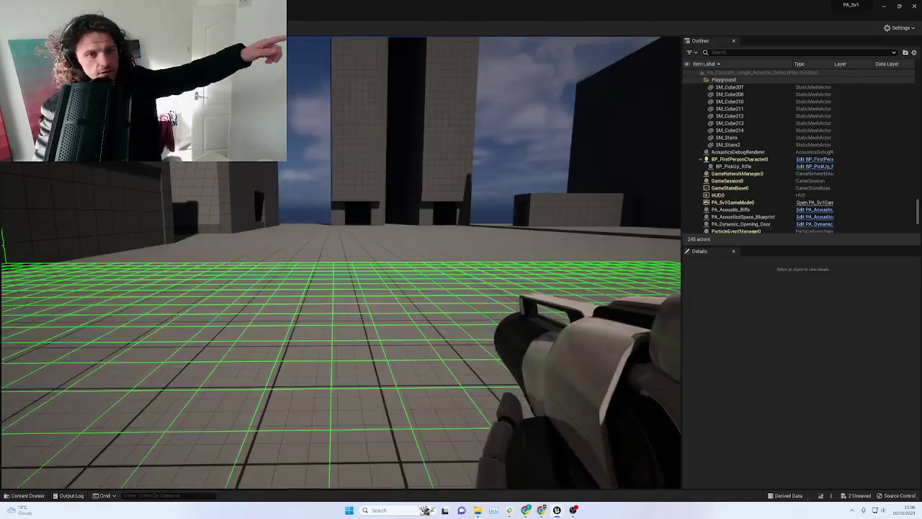
key(w)
key(w)
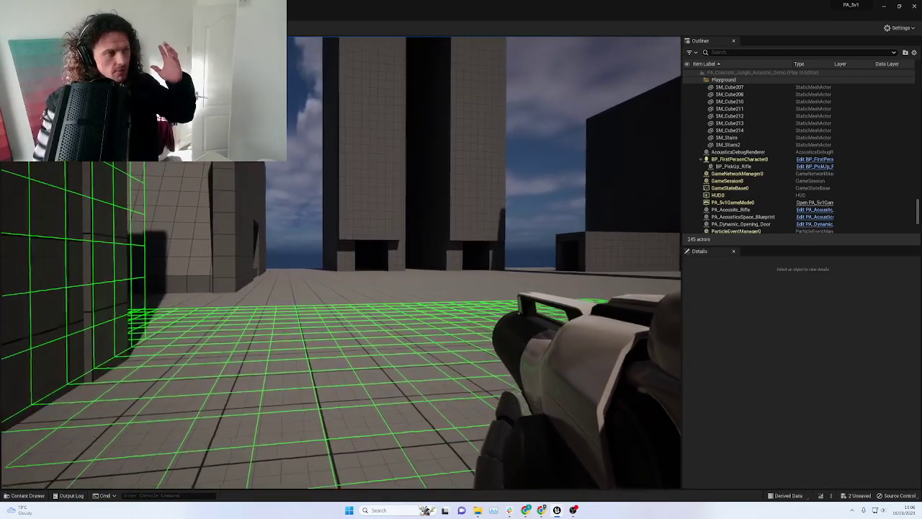
- Fire repeated shots in different directions across the open area and walk on to compare the reflections
click(340, 262)
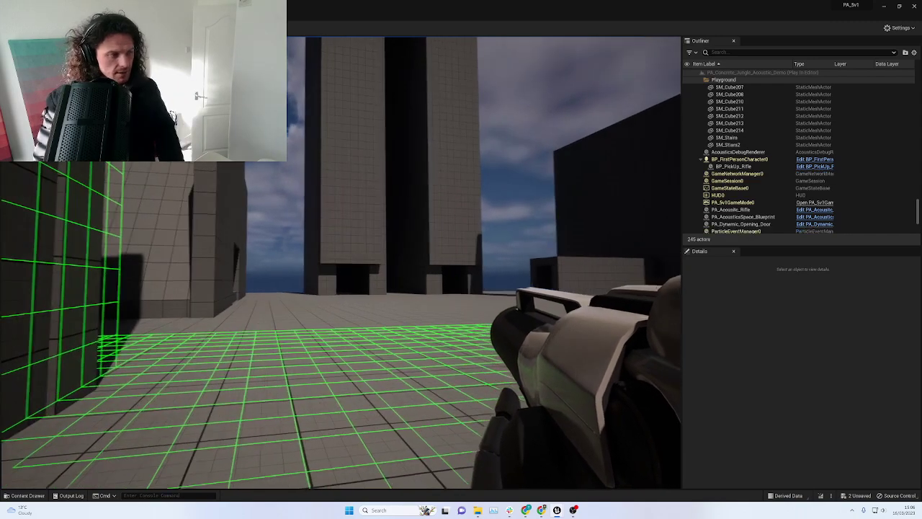
click(341, 262)
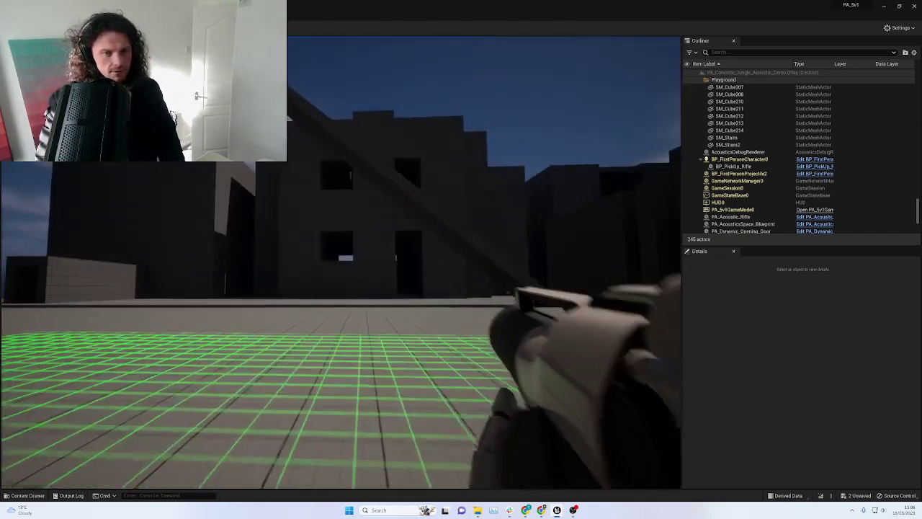
click(341, 262)
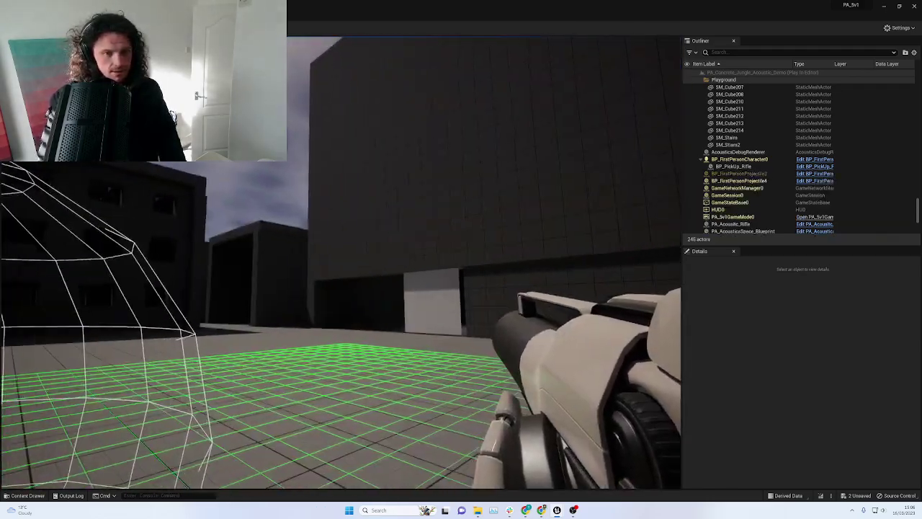
click(340, 262)
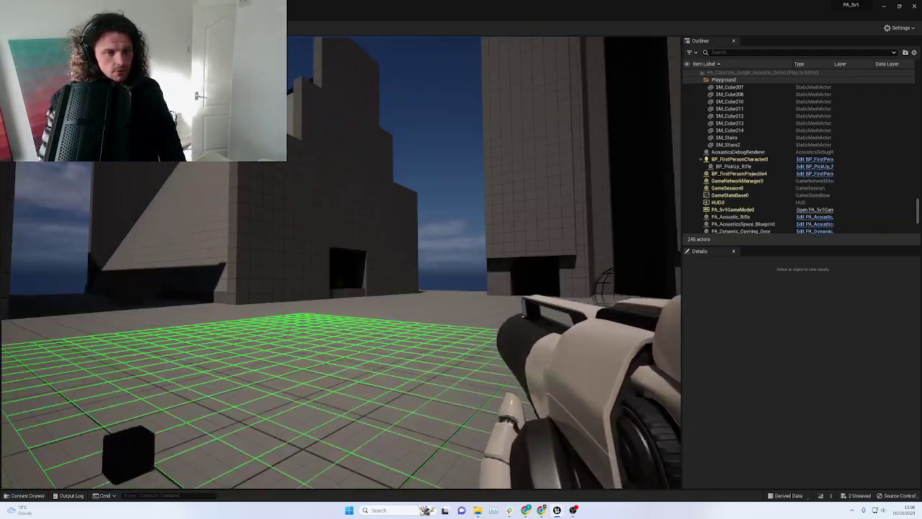
key(w)
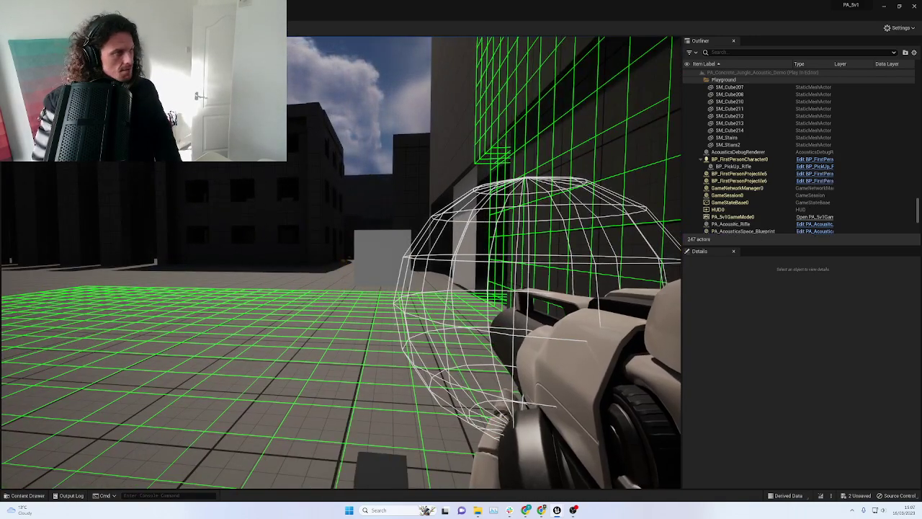
- Fire a shot outdoors beside the tall wall, enter the dark enclosed building, and fire test shots inside it
click(341, 262)
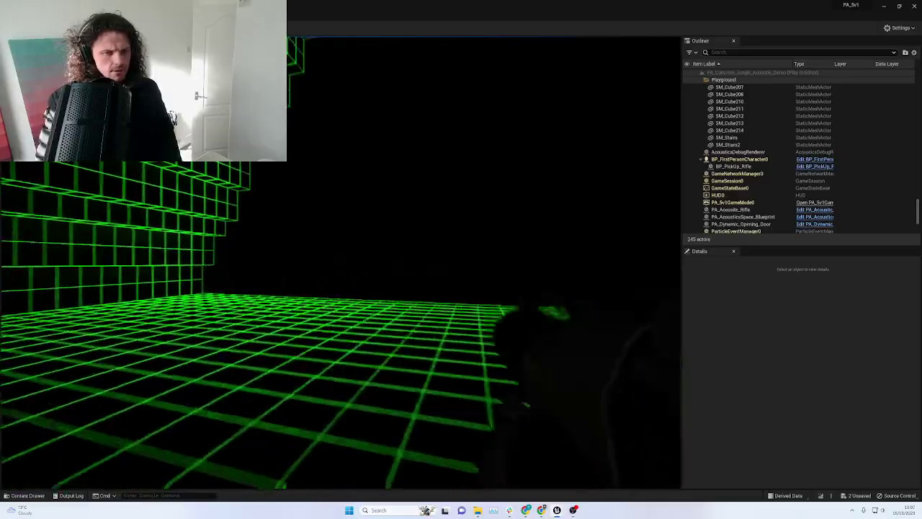
click(340, 262)
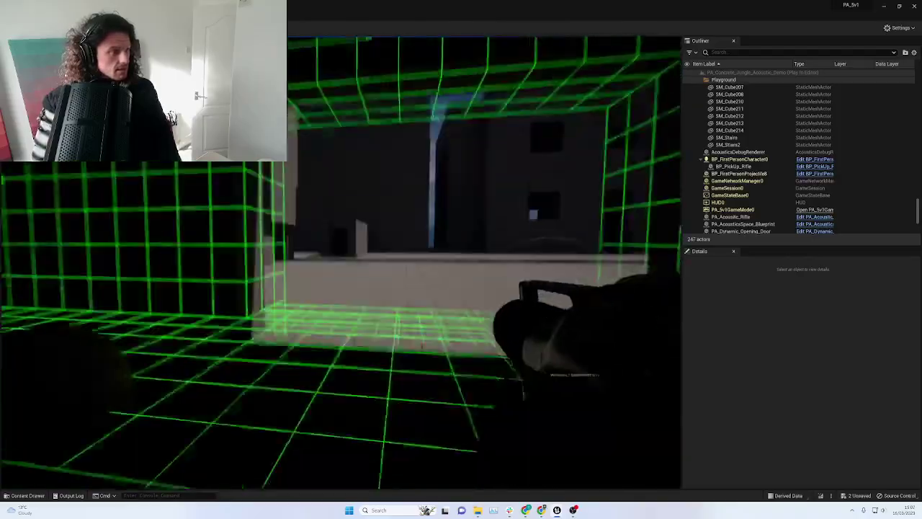
click(340, 263)
- Walk into the tall narrow passage and fire several shots between its close walls to test the reflections
key(w)
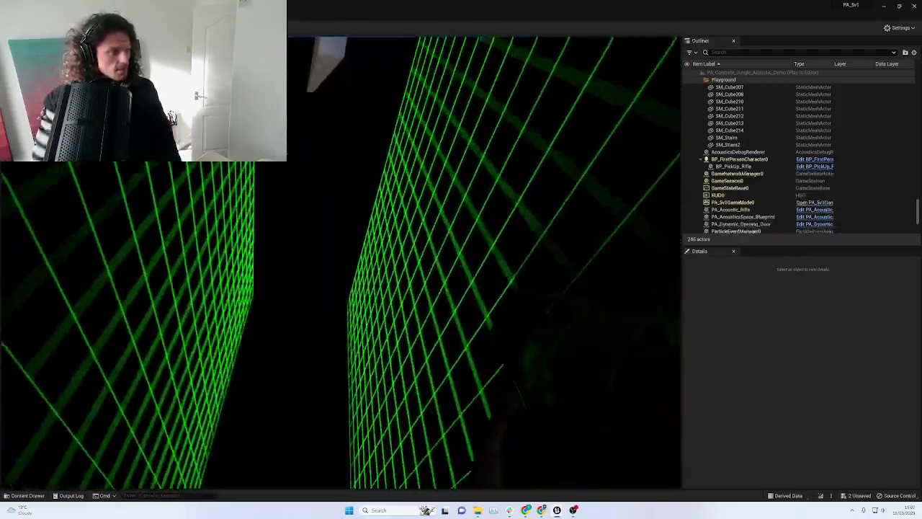
click(340, 262)
click(340, 262)
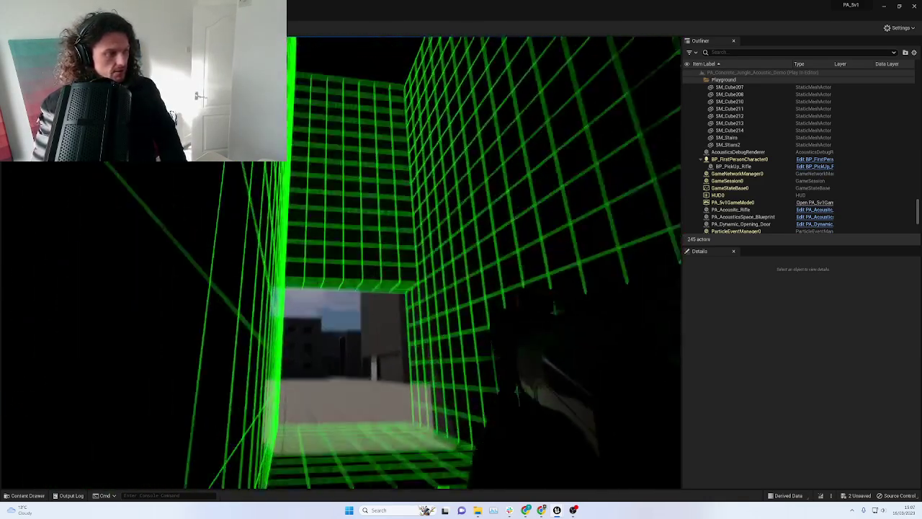
click(341, 263)
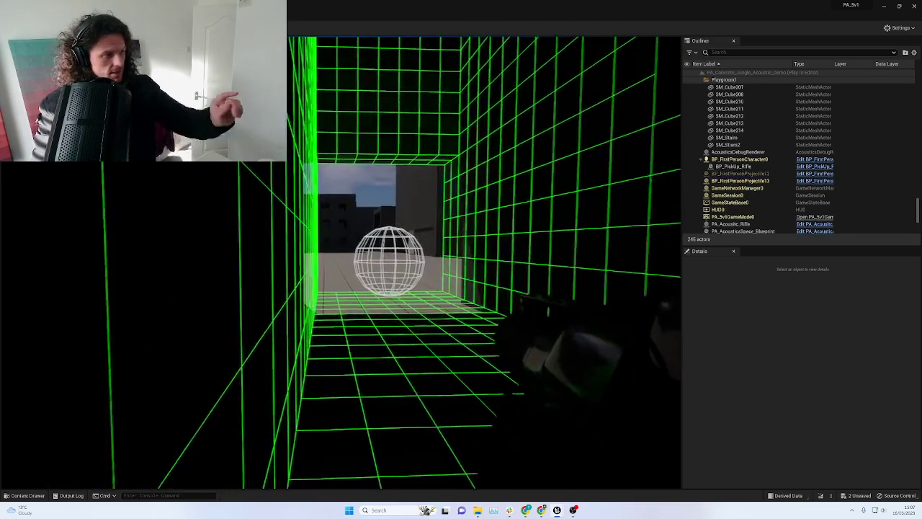
- Walk out of the passage into the open area and fire a shot toward the distant buildings to compare the echoes
key(w)
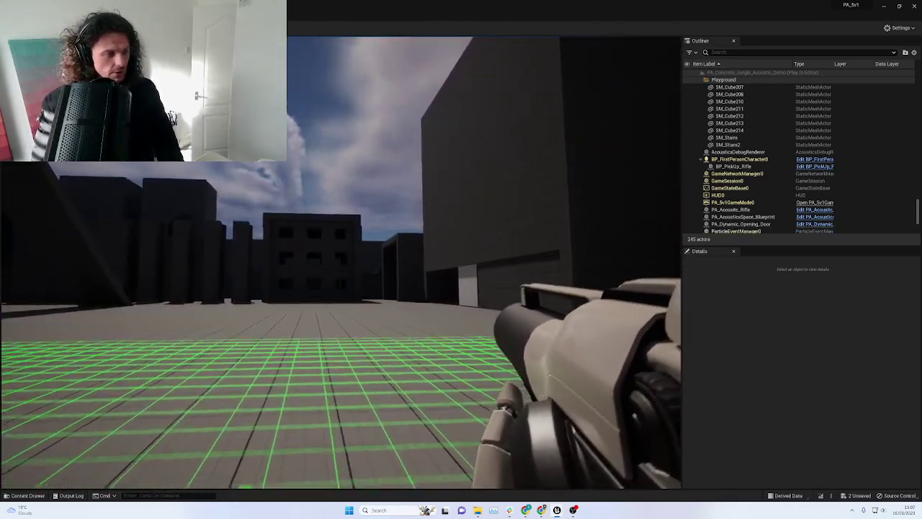
key(w)
click(341, 262)
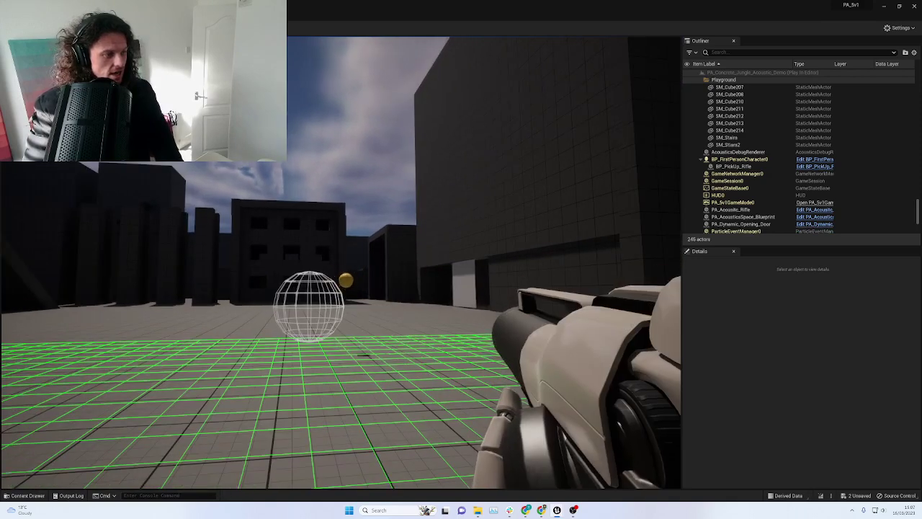